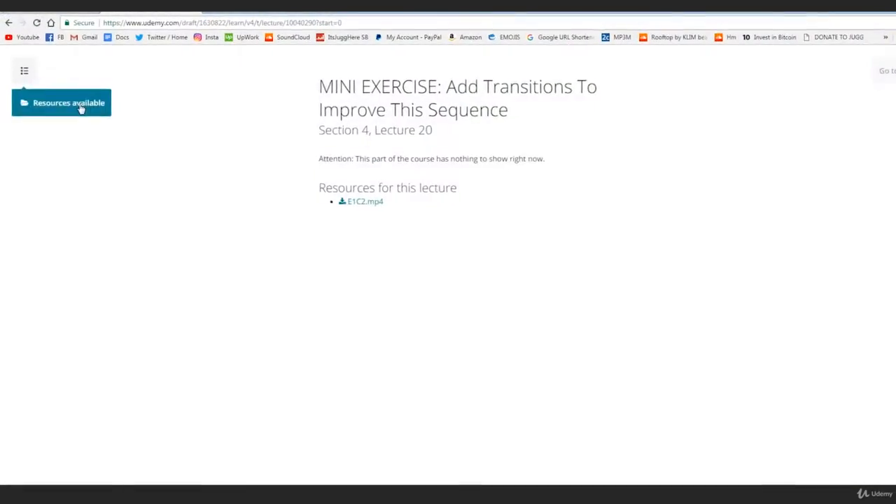
# Step: Play through the Transitions sequence to review its changes of shot, then return the playhead to the start
pyautogui.click(79, 108)
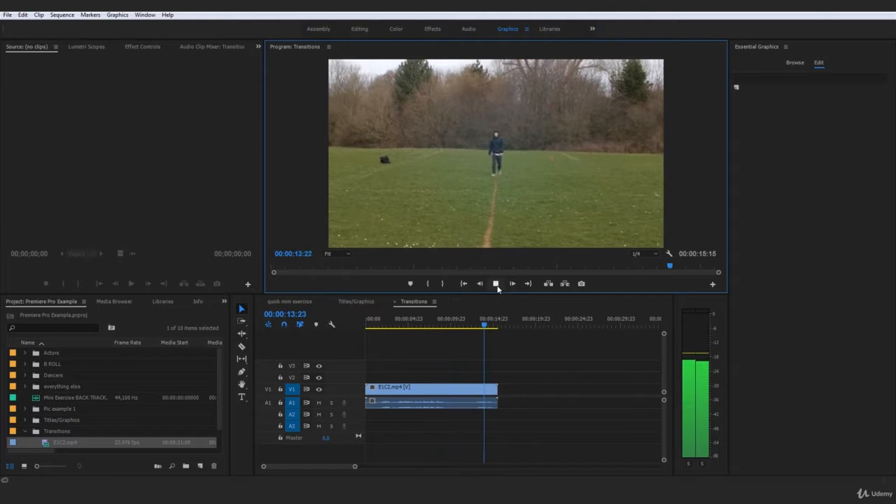
pyautogui.moveTo(503, 323); pyautogui.dragTo(391, 329)
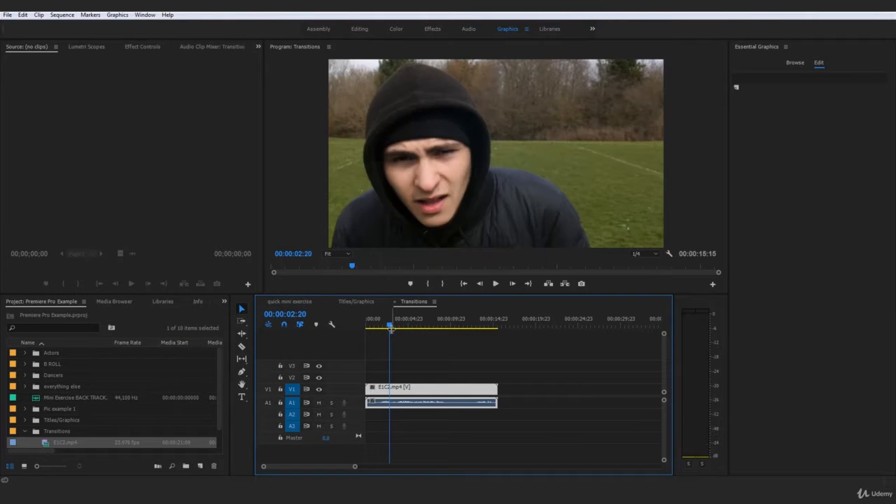
pyautogui.moveTo(390, 325); pyautogui.dragTo(358, 340)
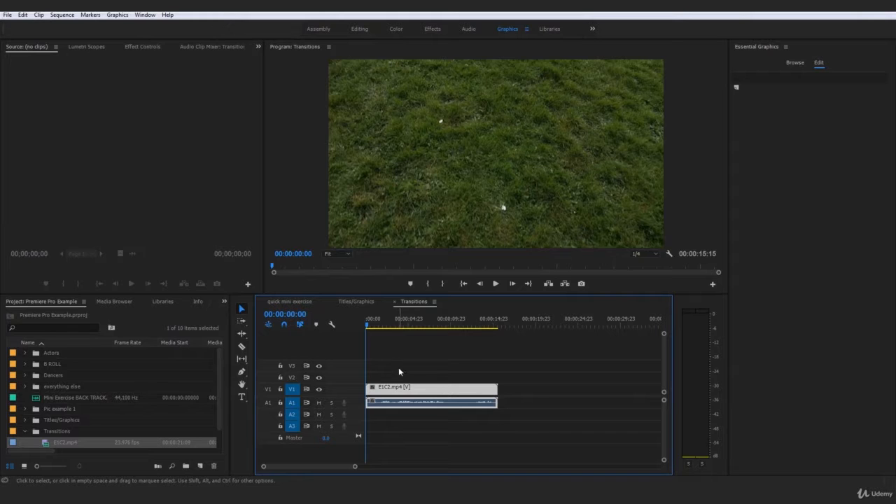
pyautogui.click(497, 285)
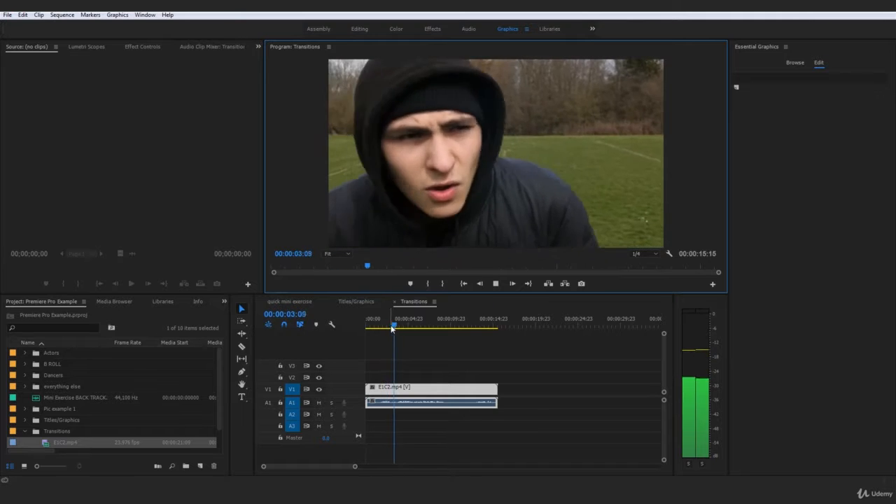
pyautogui.click(390, 327)
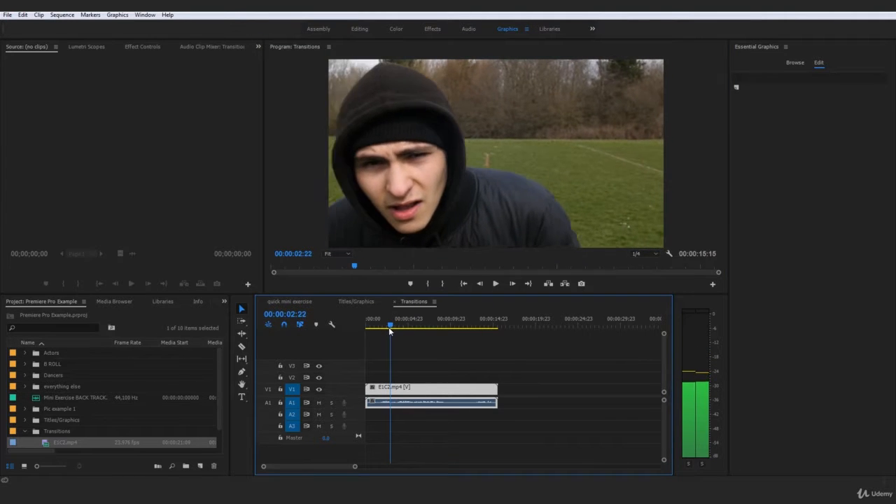
pyautogui.moveTo(390, 327); pyautogui.dragTo(366, 330)
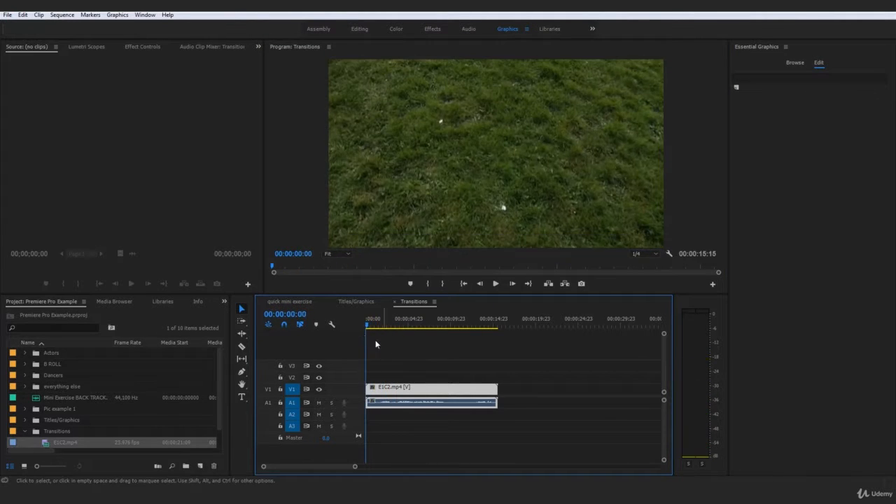
# Step: Play the sequence from its start past the first change of shot and step back frame by frame to 00:00:02:19
pyautogui.click(405, 344)
pyautogui.press('space')
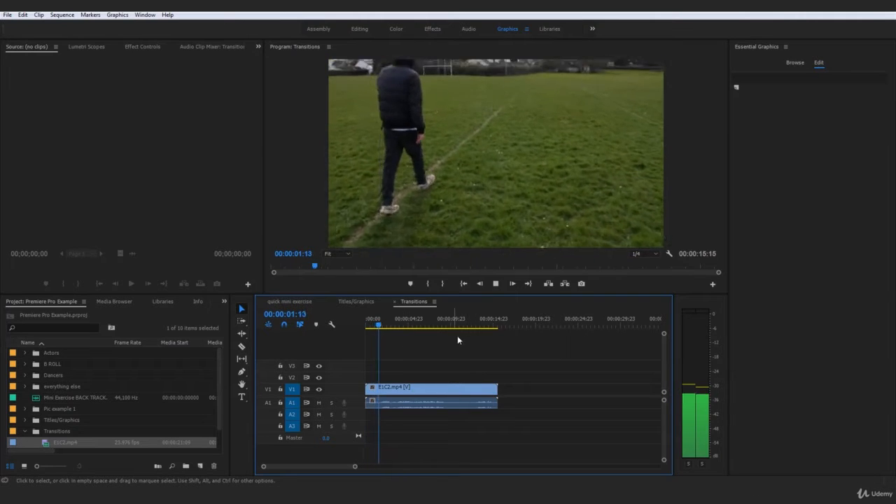
pyautogui.press('space')
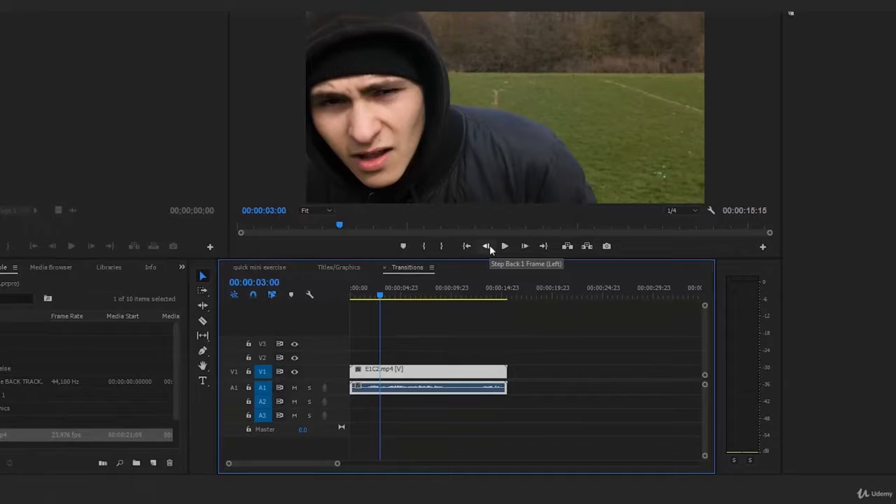
pyautogui.click(488, 246)
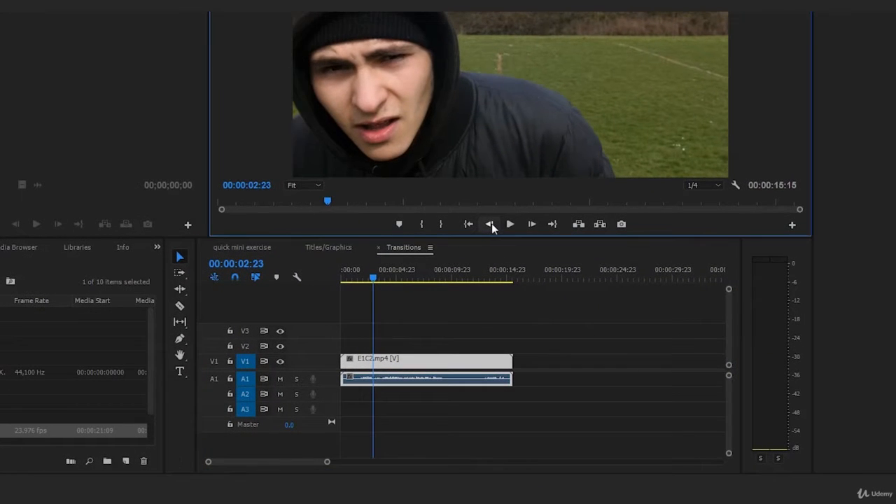
pyautogui.click(491, 224)
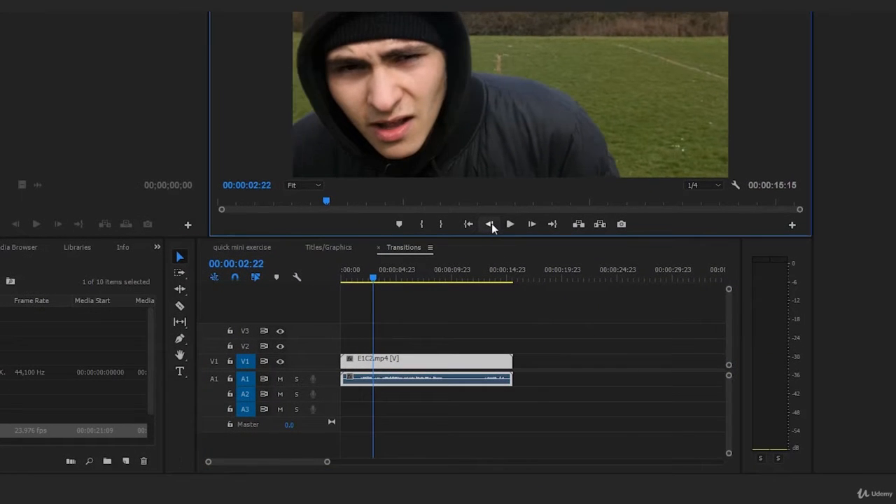
pyautogui.click(492, 224)
pyautogui.click(491, 224)
pyautogui.click(492, 224)
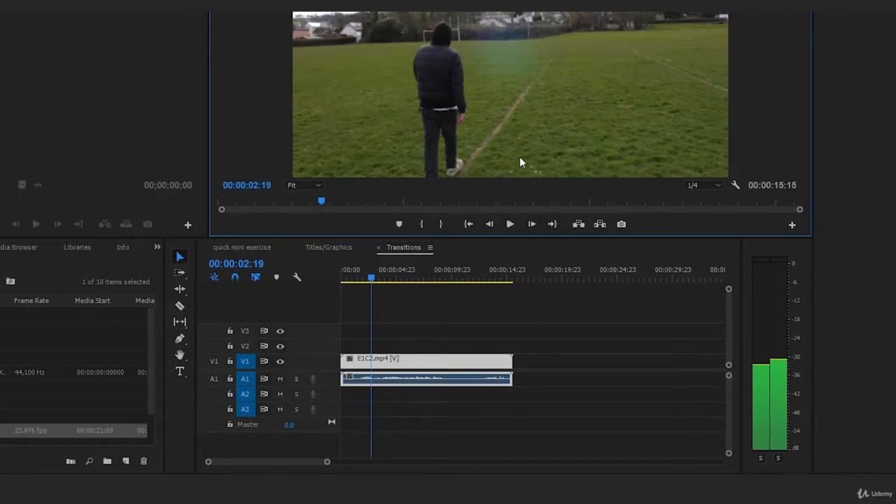
# Step: Split E1C2.mp4 with the Razor tool at 00:00:02:20, where the shot changes to the close-up
pyautogui.press('Right')
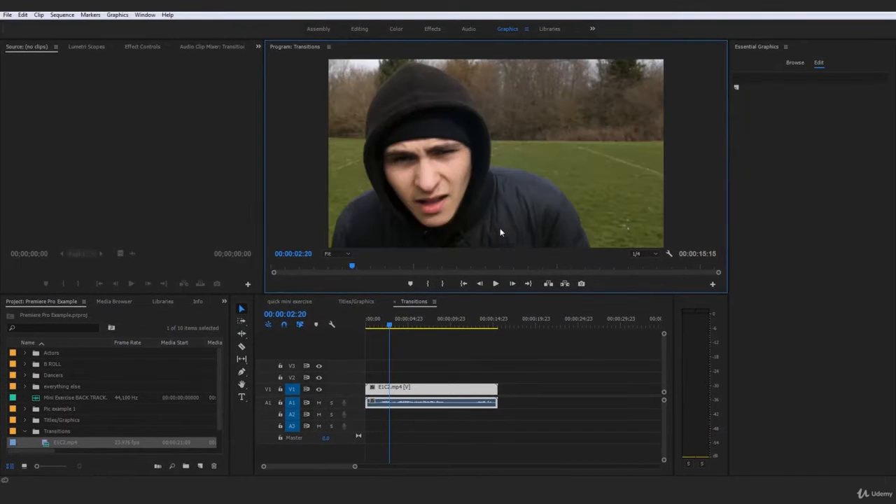
pyautogui.press('Left')
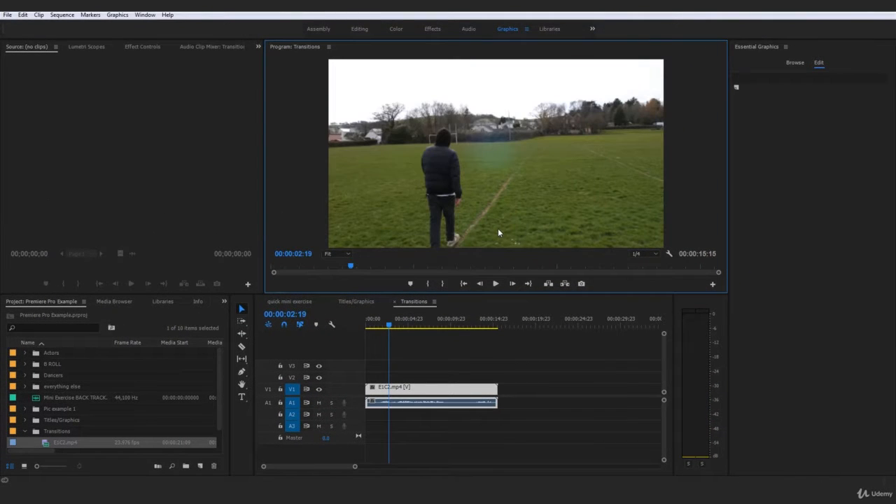
pyautogui.press('Right')
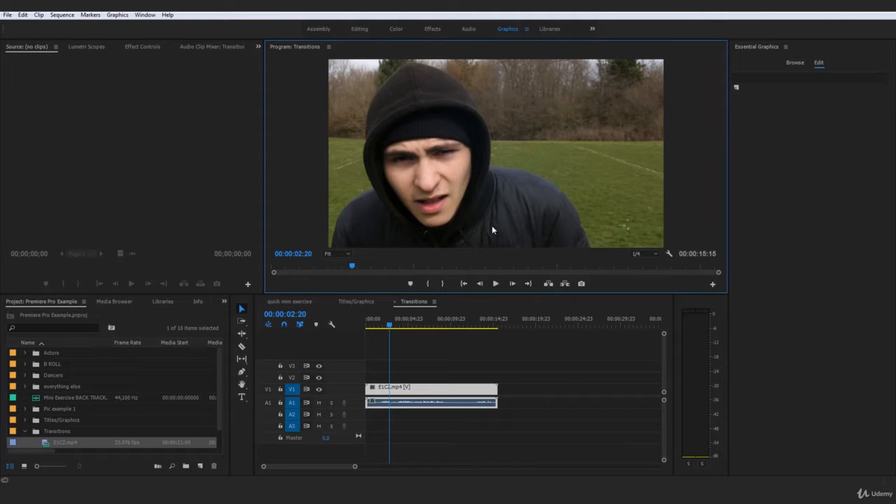
pyautogui.press('Left')
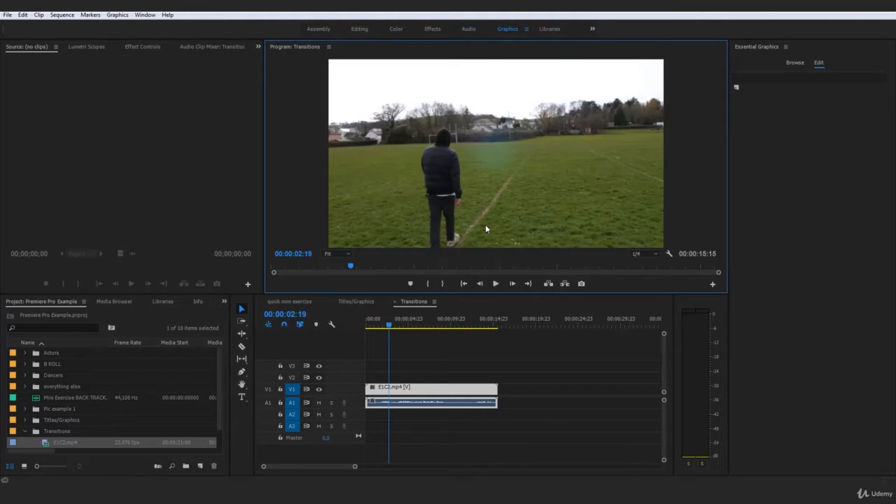
pyautogui.press('Right')
pyautogui.press('c')
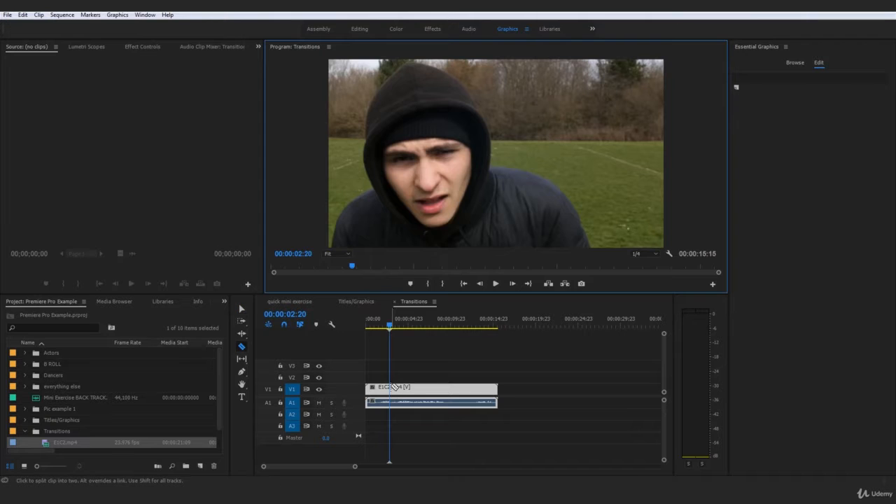
pyautogui.click(392, 390)
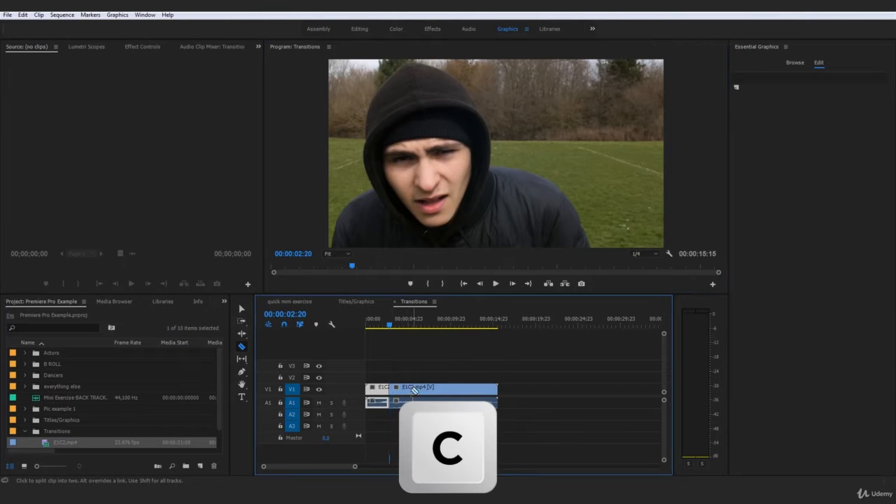
pyautogui.press('v')
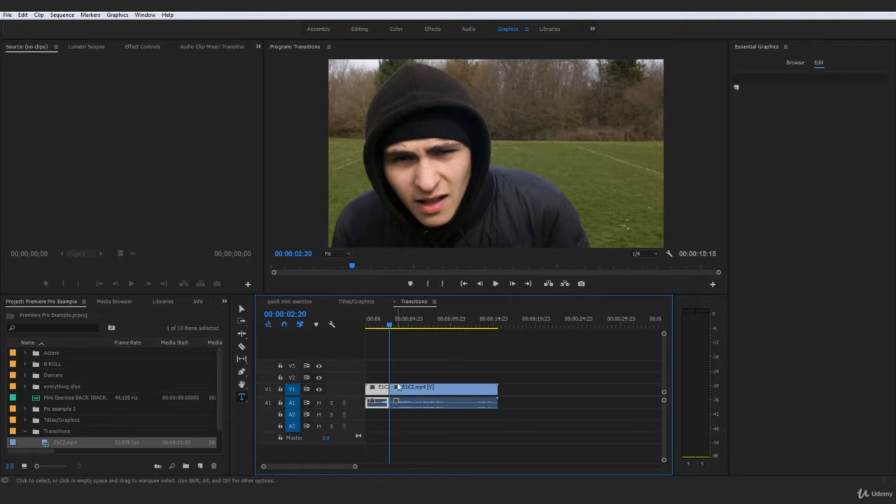
# Step: Find the second change of shot and split the remaining clip at 00:00:05:22, where the wide view from behind starts
pyautogui.press('space')
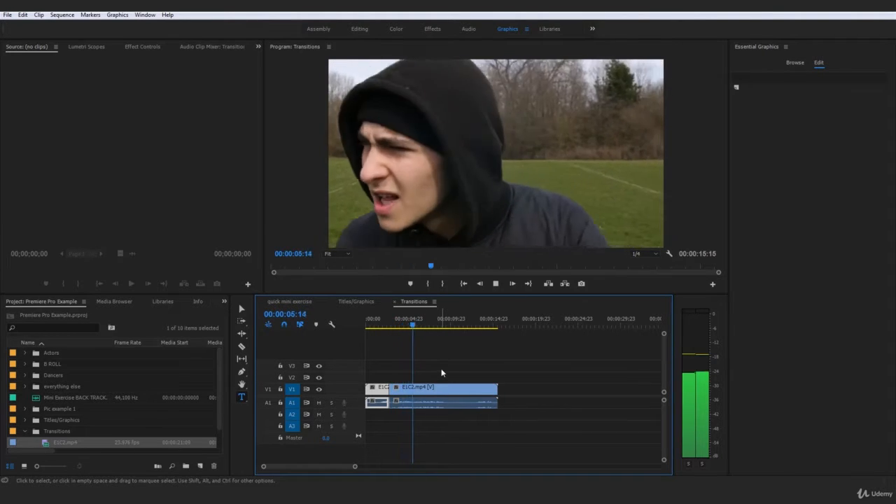
pyautogui.press('space')
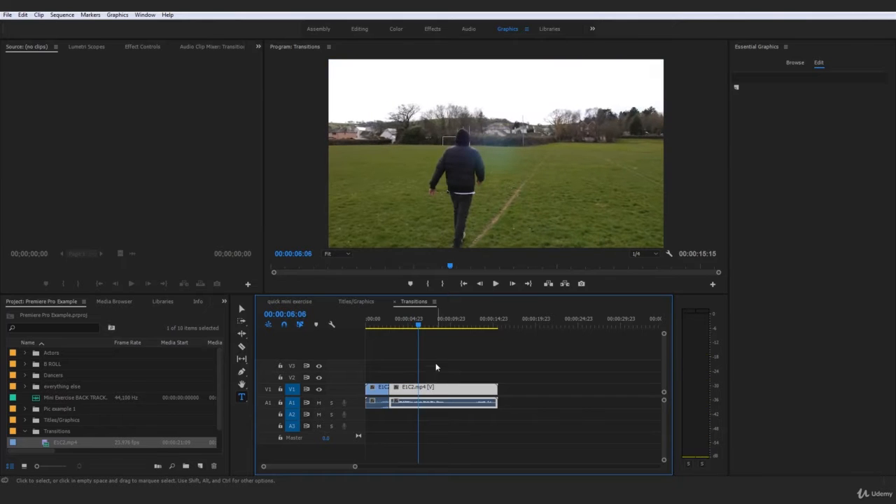
pyautogui.click(481, 283)
pyautogui.click(480, 283)
pyautogui.click(480, 283)
pyautogui.click(480, 284)
pyautogui.click(480, 283)
pyautogui.click(480, 284)
pyautogui.click(481, 284)
pyautogui.click(480, 284)
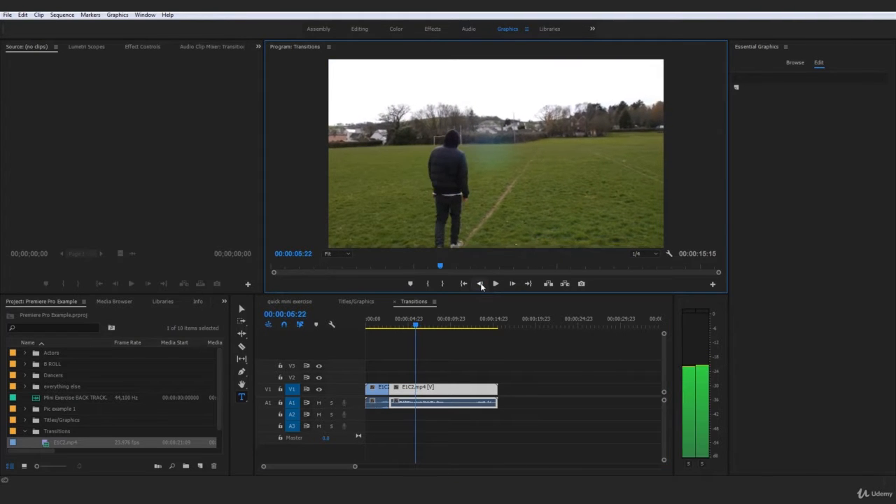
pyautogui.click(480, 283)
pyautogui.click(513, 283)
pyautogui.press('c')
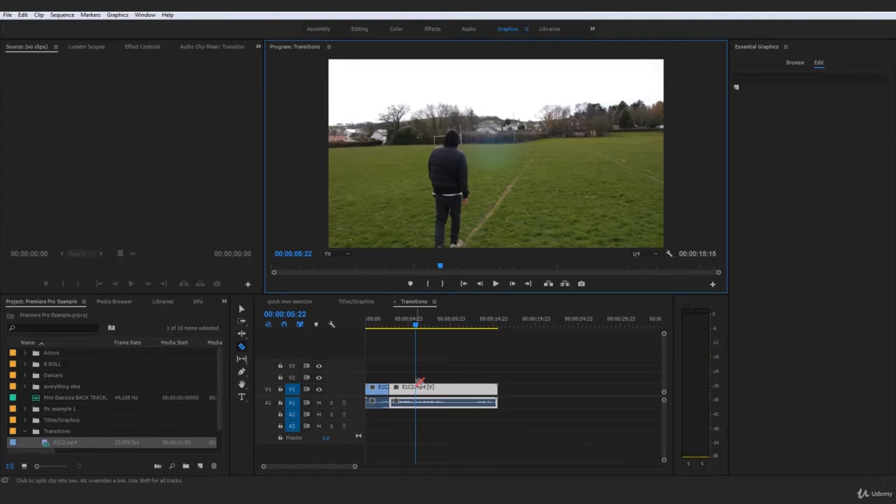
pyautogui.click(419, 391)
pyautogui.press('t')
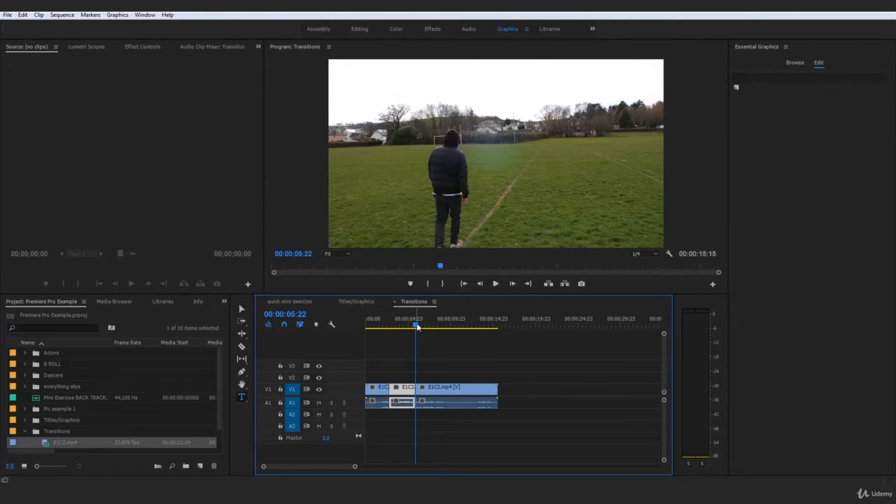
# Step: Find the third change of shot and split the last clip at 00:00:09:04, where the side-on close-up starts
pyautogui.press('space')
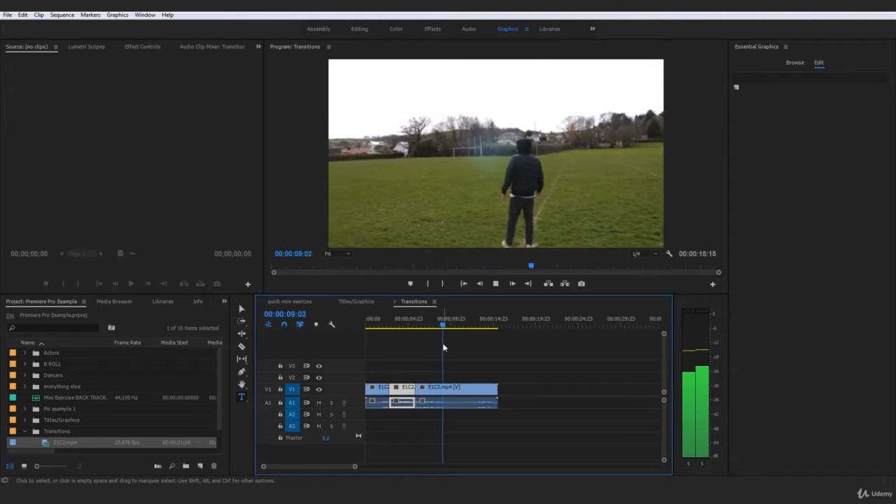
pyautogui.press('space')
pyautogui.click(482, 283)
pyautogui.click(481, 284)
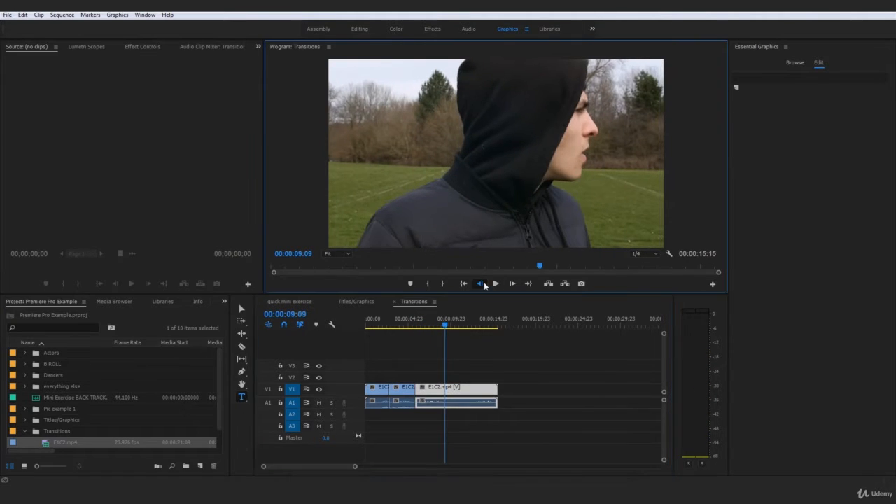
pyautogui.click(482, 283)
pyautogui.click(481, 284)
pyautogui.click(483, 282)
pyautogui.click(484, 281)
pyautogui.click(484, 282)
pyautogui.click(484, 282)
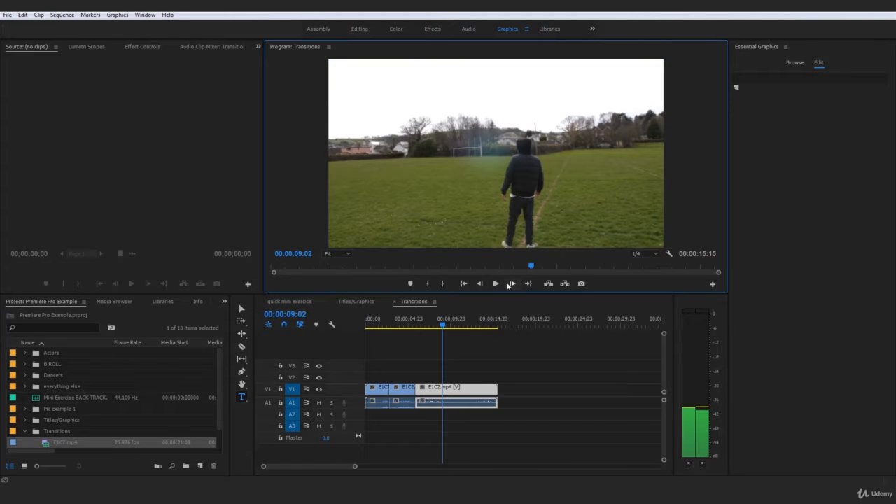
pyautogui.click(512, 284)
pyautogui.click(512, 283)
pyautogui.press('c')
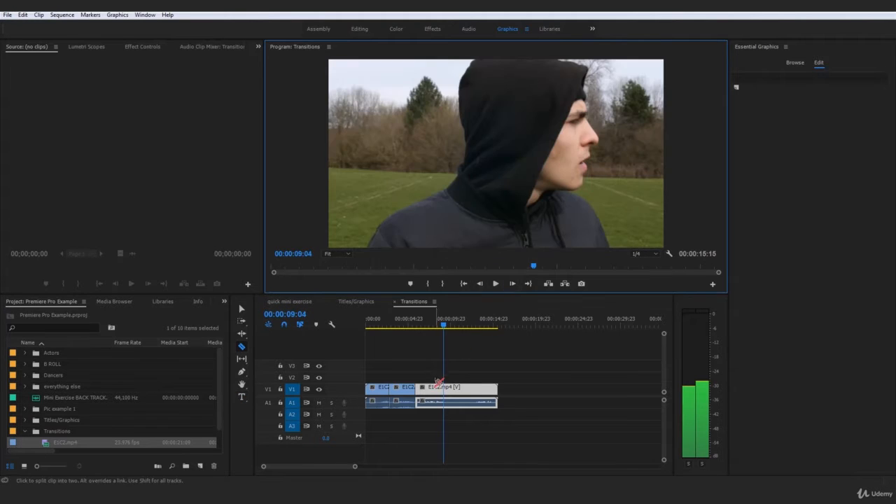
pyautogui.click(448, 387)
pyautogui.press('t')
# Step: Find the fourth change of shot and split the last clip at 00:00:12:11, where the distant front view starts
pyautogui.moveTo(445, 325); pyautogui.dragTo(464, 326)
pyautogui.moveTo(488, 413); pyautogui.dragTo(362, 386)
pyautogui.click(474, 352)
pyautogui.moveTo(463, 325); pyautogui.dragTo(470, 325)
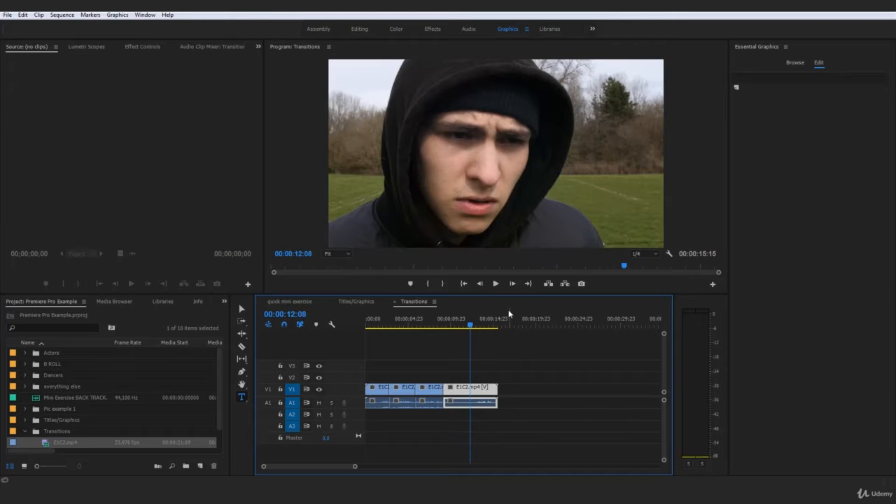
pyautogui.click(514, 283)
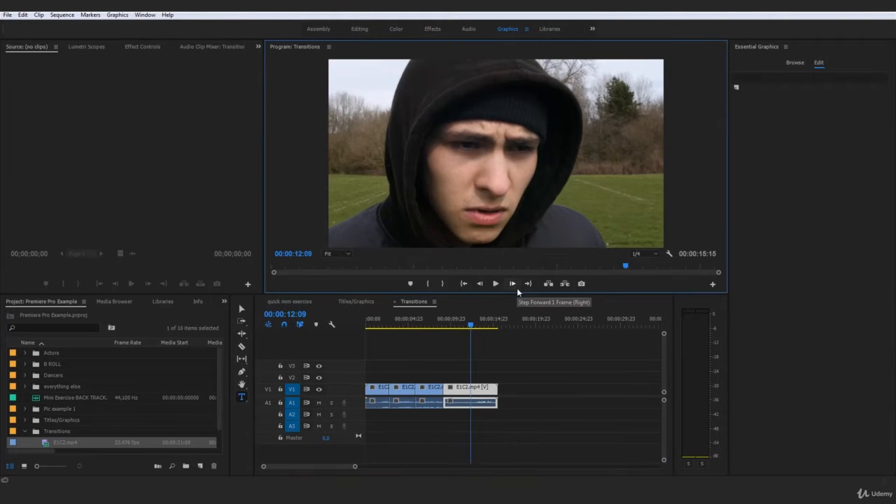
pyautogui.click(515, 284)
pyautogui.click(515, 284)
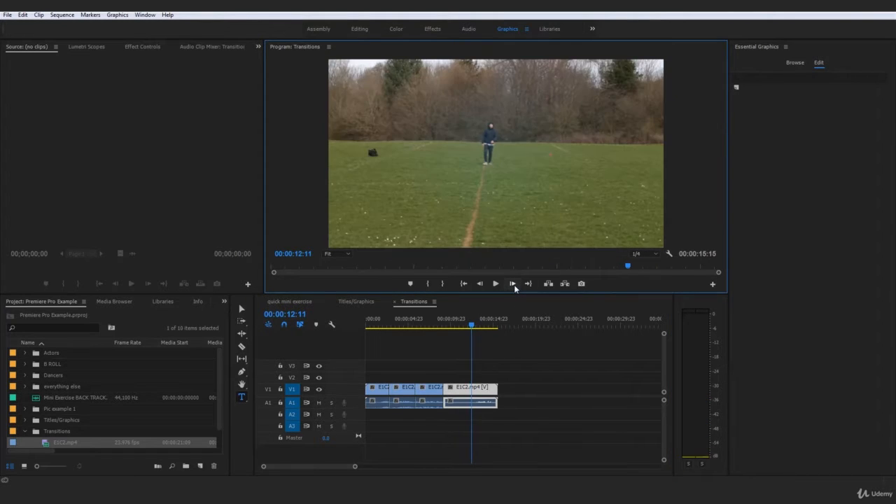
pyautogui.press('c')
pyautogui.click(472, 387)
pyautogui.press('v')
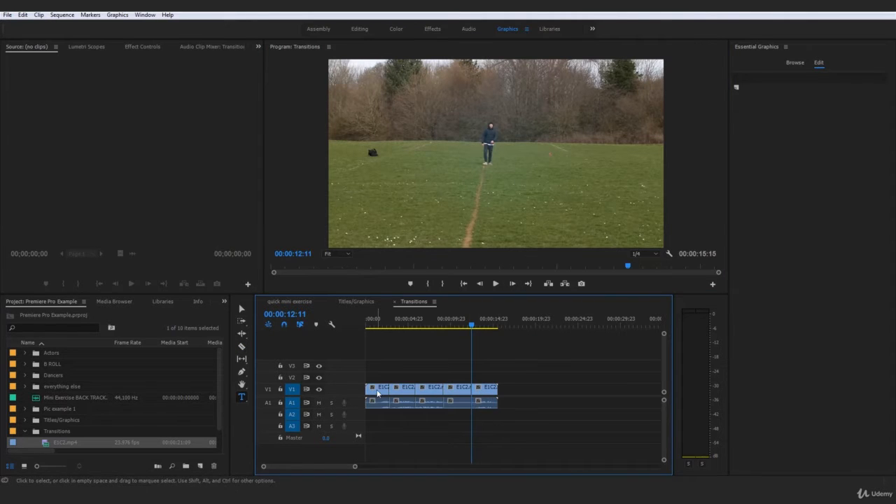
# Step: Play the opening of the split sequence from the start, stopping before the first cut
pyautogui.moveTo(475, 326); pyautogui.dragTo(349, 335)
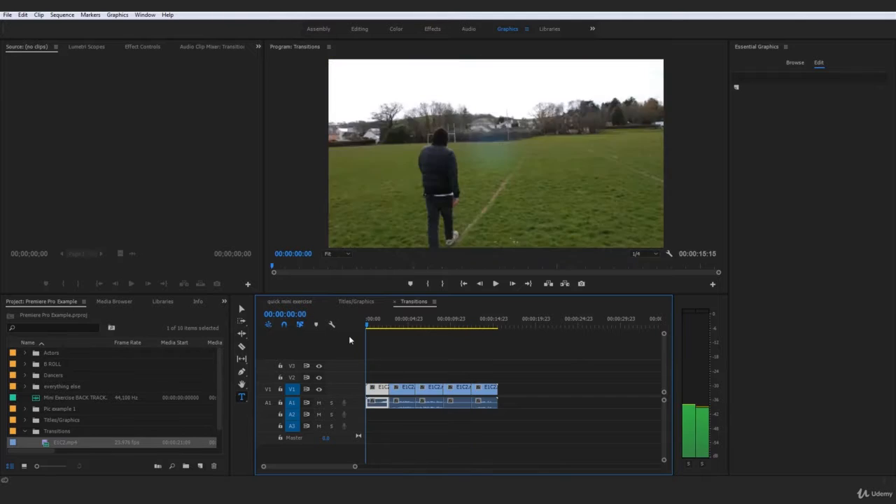
pyautogui.press('space')
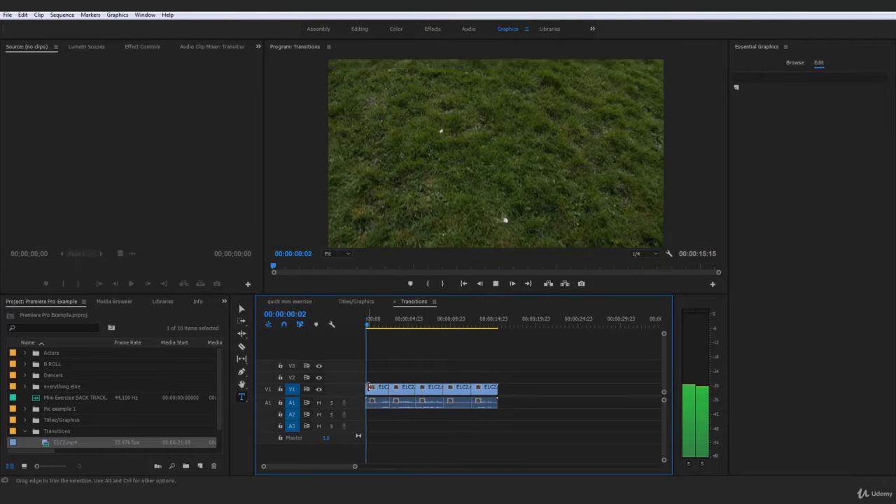
pyautogui.press('space')
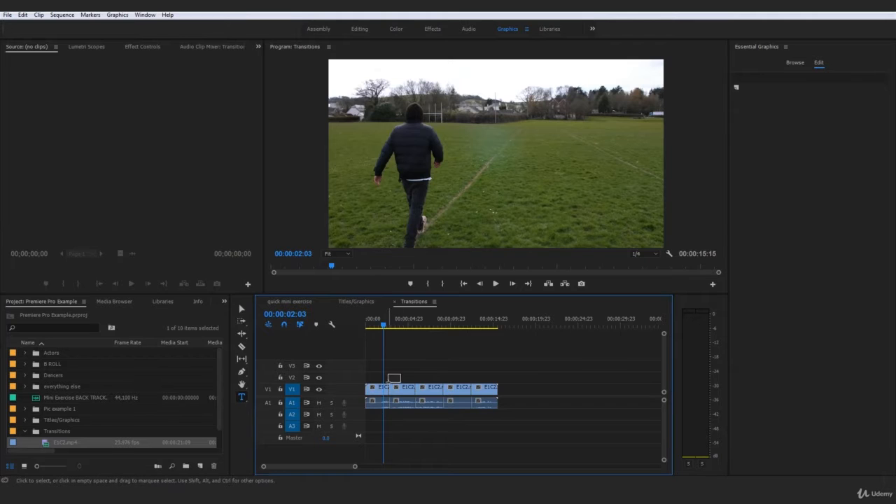
# Step: Look over the five separate clips, clear any selection and bring up the effects library with the video transitions
pyautogui.moveTo(389, 382); pyautogui.dragTo(386, 390)
pyautogui.click(393, 428)
pyautogui.moveTo(263, 468)
pyautogui.mouseDown()
pyautogui.moveTo(280, 470)
pyautogui.moveTo(262, 474)
pyautogui.mouseUp()
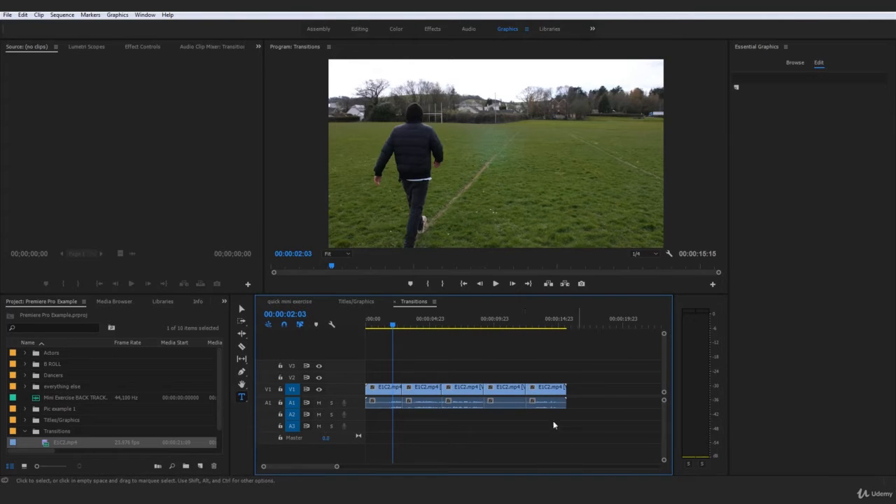
pyautogui.moveTo(611, 424); pyautogui.dragTo(385, 371)
pyautogui.click(535, 373)
pyautogui.click(195, 303)
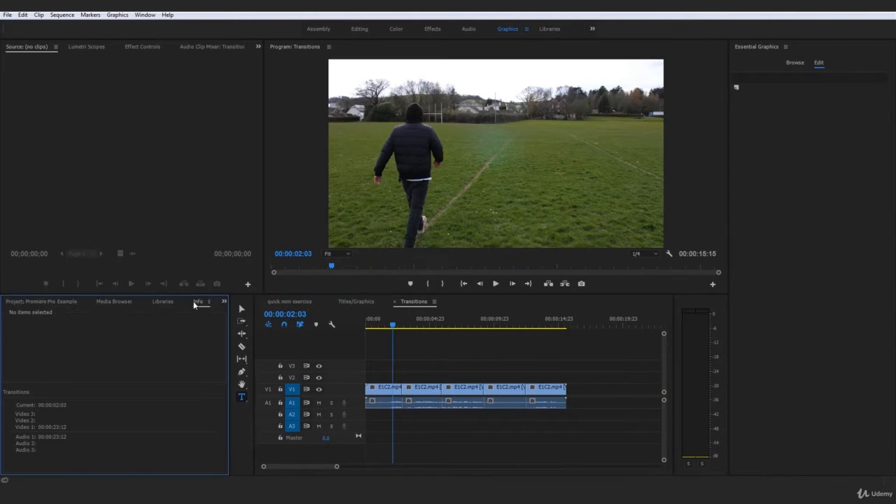
pyautogui.click(204, 302)
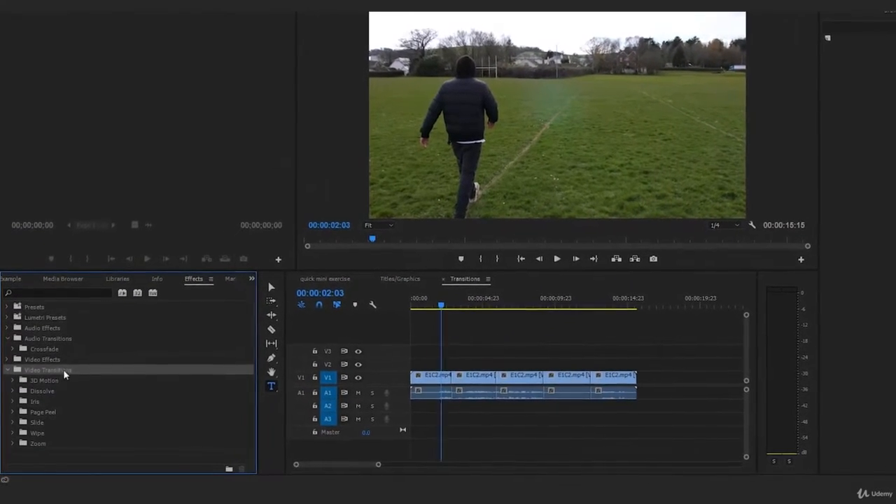
# Step: Open the Dissolve group of video transitions and look through its transitions and the remaining transition groups
pyautogui.click(13, 392)
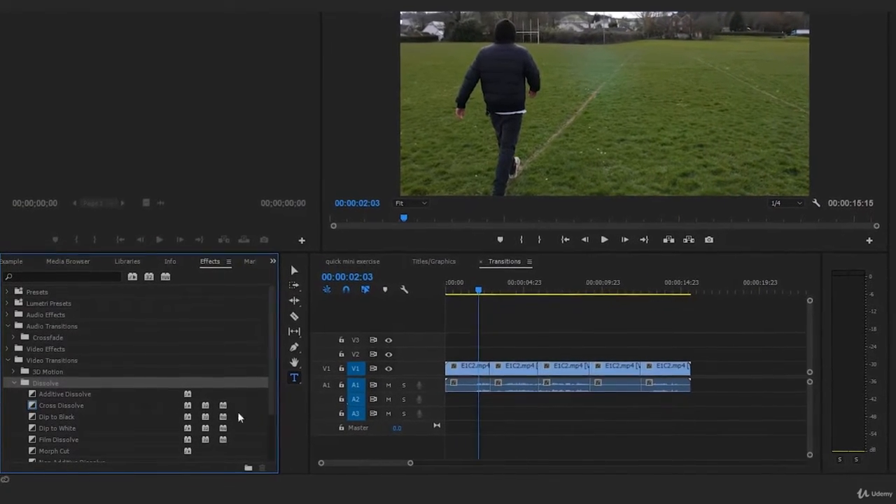
pyautogui.scroll(-2, 105, 413)
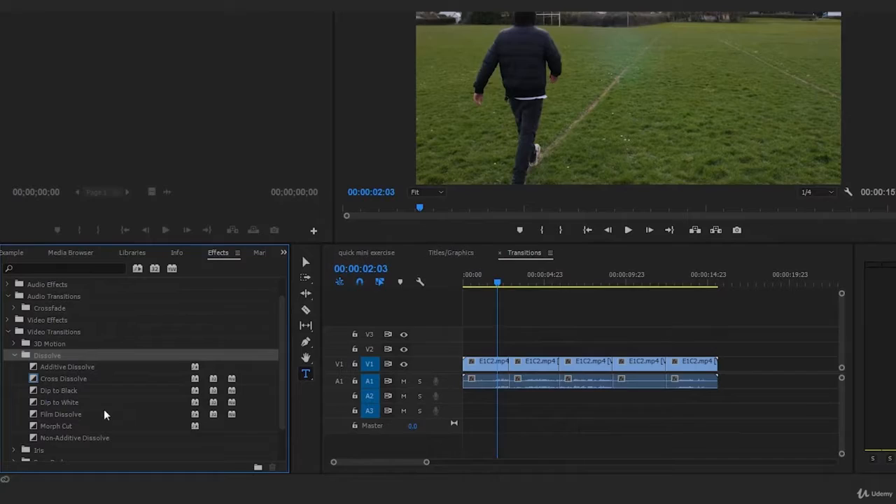
pyautogui.scroll(-3, 104, 409)
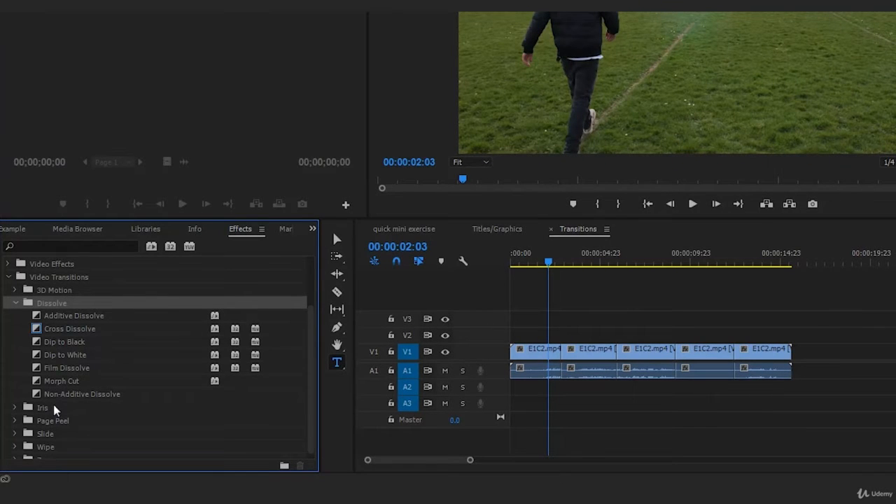
pyautogui.scroll(-1, 53, 404)
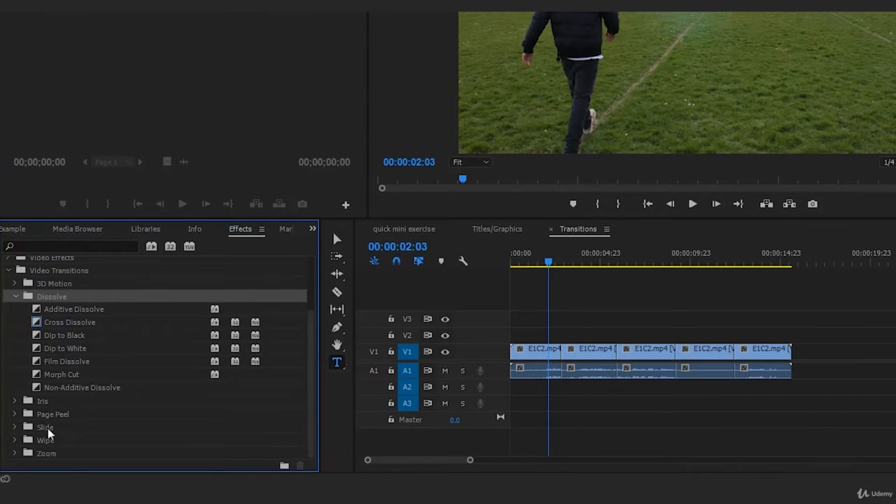
pyautogui.click(37, 433)
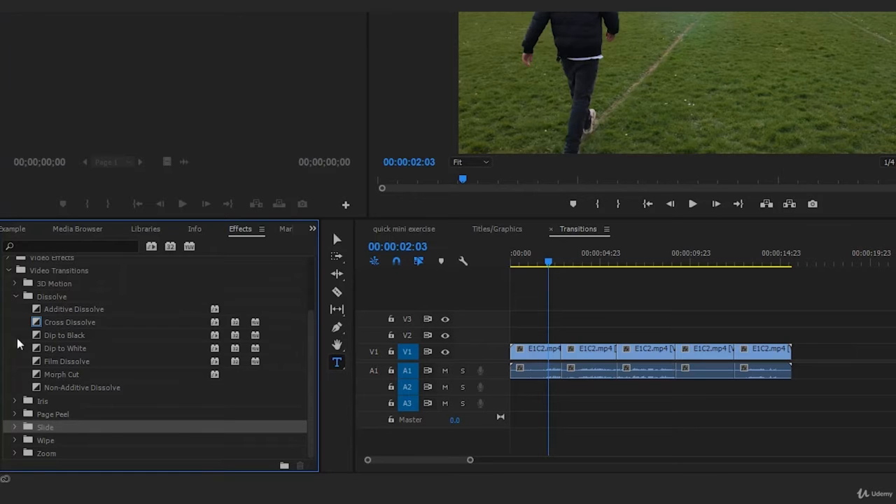
# Step: Try a Page Turn transition on the cut between the first and second clips, play through it and remove it
pyautogui.click(15, 413)
pyautogui.moveTo(46, 439); pyautogui.dragTo(569, 358)
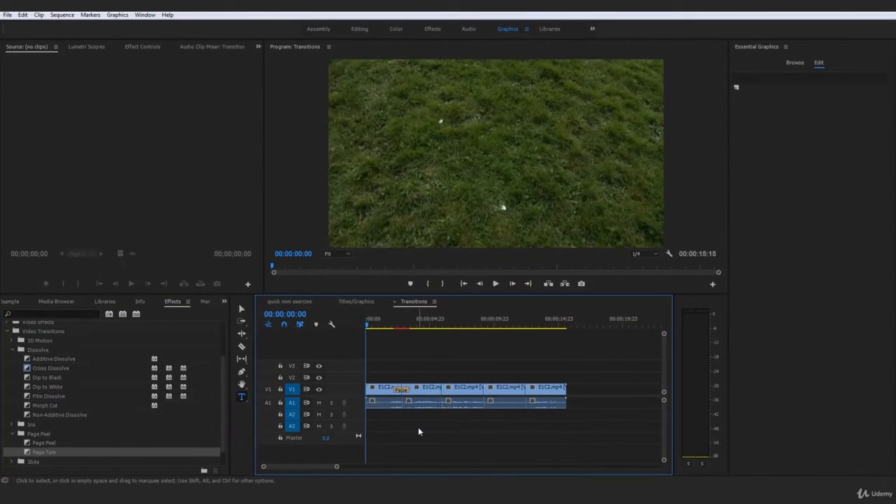
pyautogui.press('space')
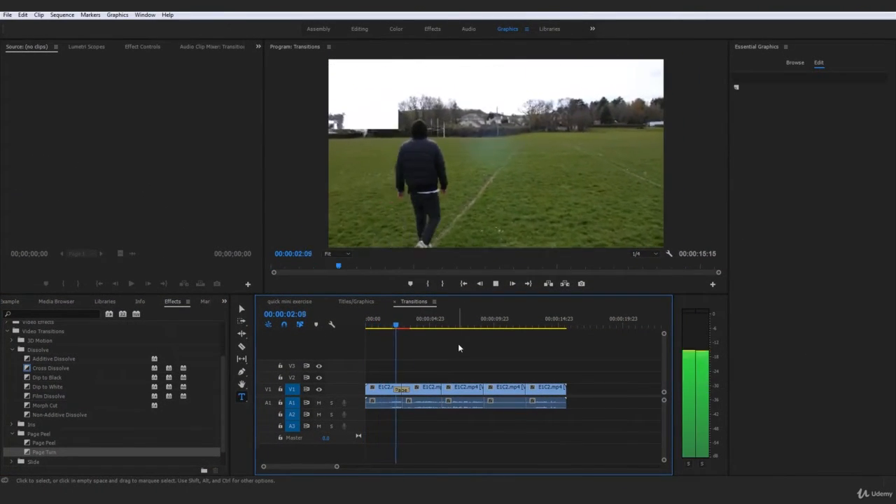
pyautogui.press('space')
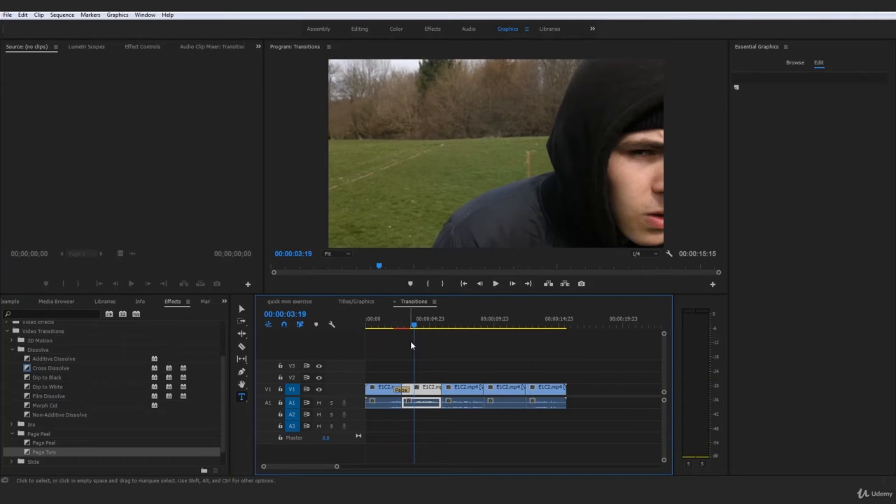
pyautogui.moveTo(410, 326); pyautogui.dragTo(361, 330)
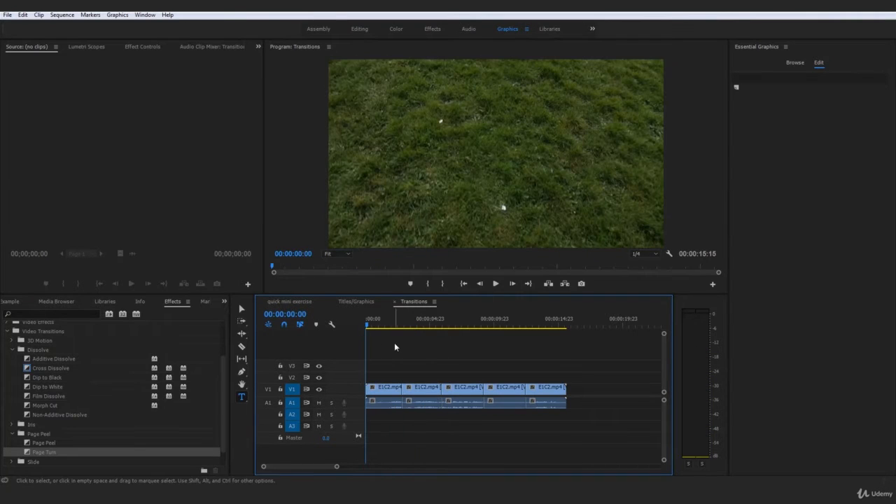
pyautogui.click(14, 435)
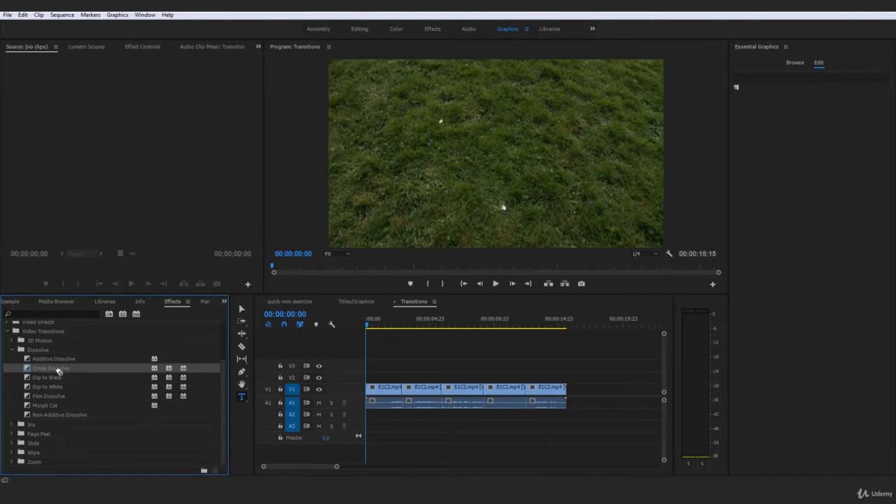
# Step: Apply a Cross Dissolve to the start of the first clip and play the fade-in
pyautogui.moveTo(368, 393); pyautogui.dragTo(371, 390)
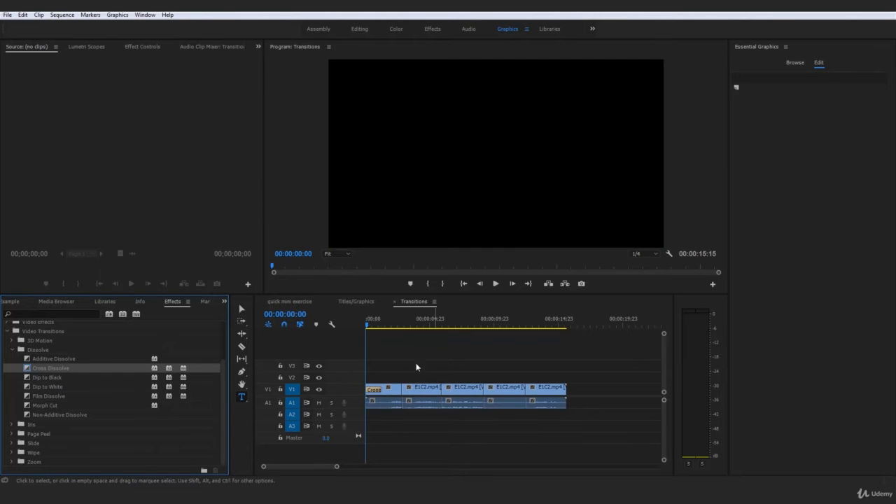
pyautogui.press('space')
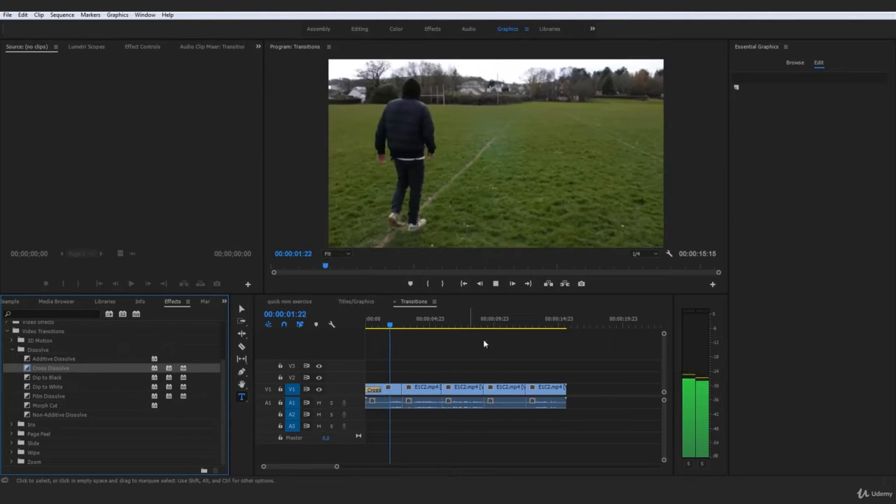
pyautogui.press('space')
# Step: Apply Dip to White to the cut between the first and second clips and play through the transition
pyautogui.click(397, 329)
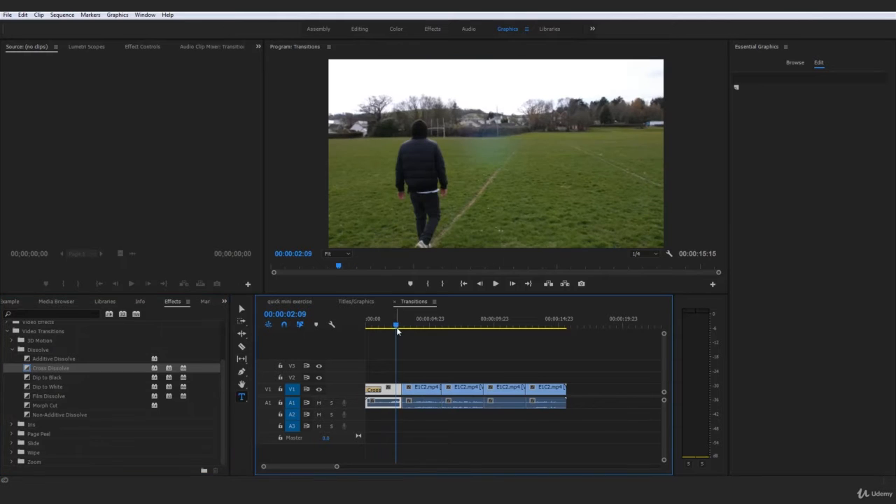
pyautogui.moveTo(40, 388); pyautogui.dragTo(406, 390)
pyautogui.press('Home')
pyautogui.press('space')
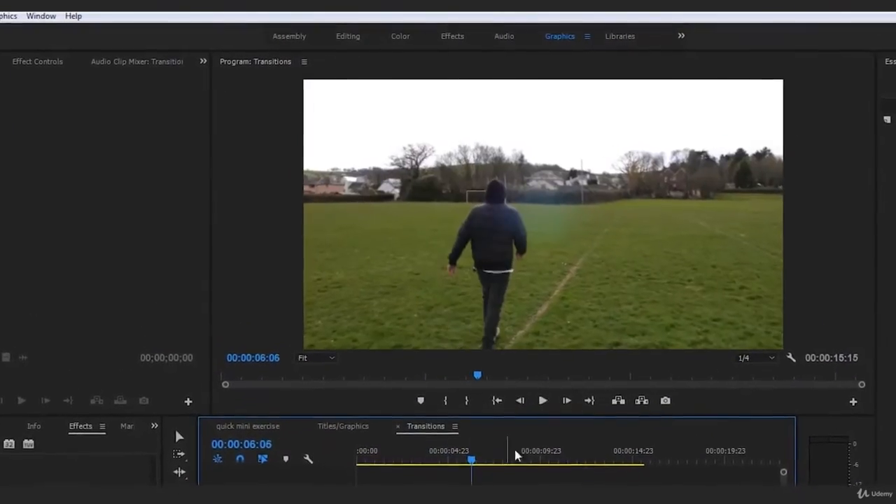
# Step: Apply an Additive Dissolve to the cut between the second and third clips at 00:00:05:22 and preview it
pyautogui.moveTo(475, 481); pyautogui.dragTo(469, 481)
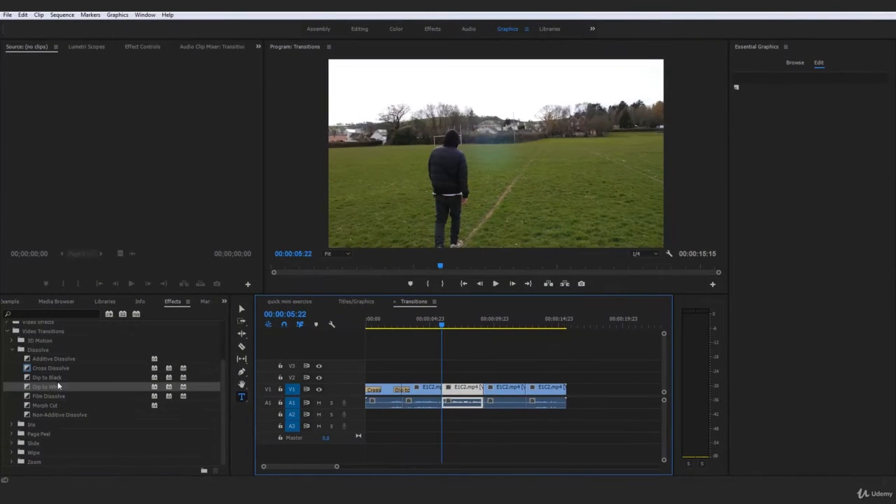
pyautogui.moveTo(49, 358); pyautogui.dragTo(448, 393)
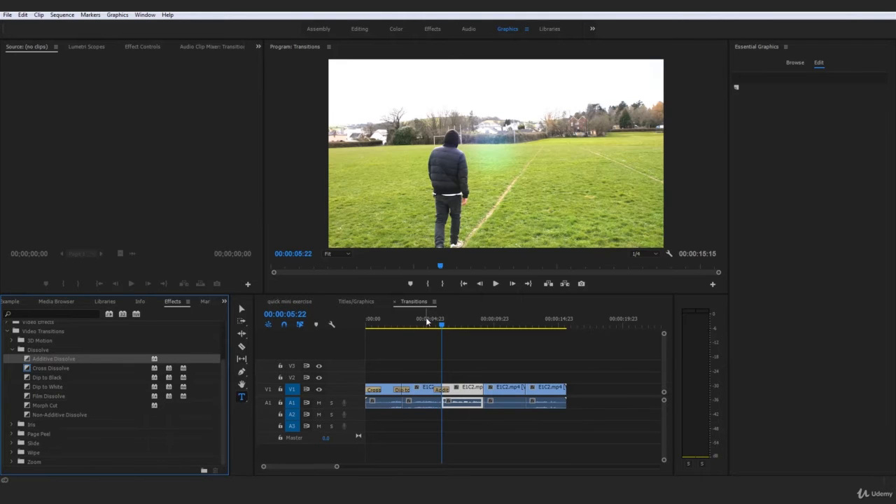
pyautogui.click(423, 319)
pyautogui.press('space')
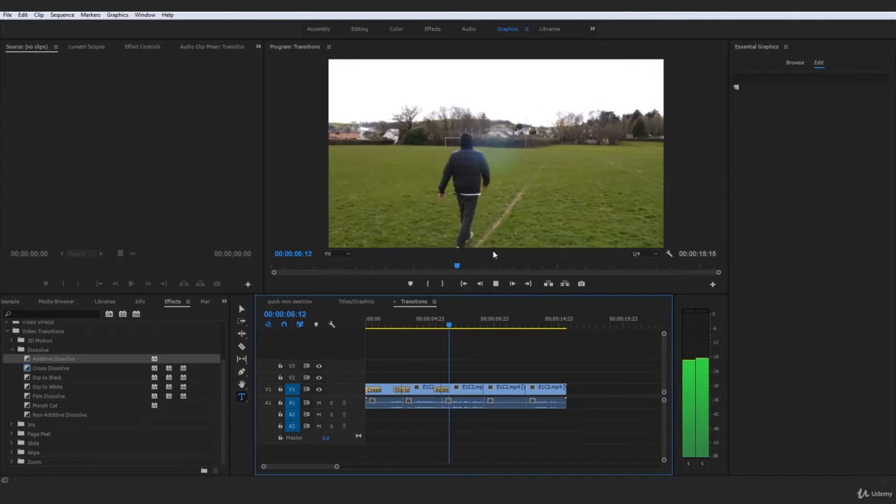
pyautogui.click(431, 328)
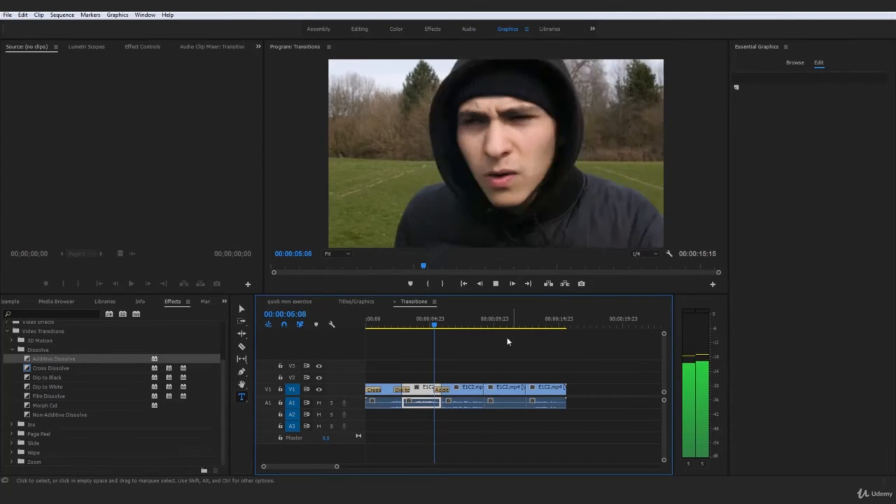
pyautogui.moveTo(431, 324); pyautogui.dragTo(448, 335)
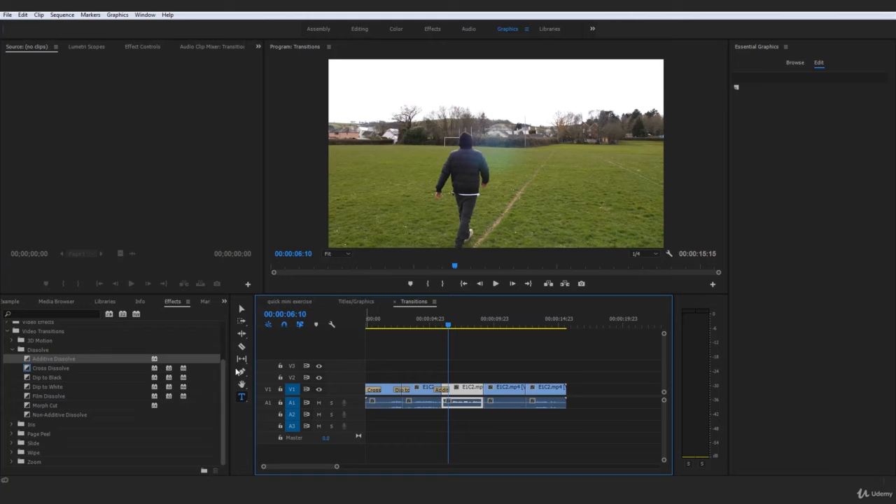
# Step: Apply Dip to White to the cut between the third and fourth clips and scrub through it
pyautogui.click(50, 388)
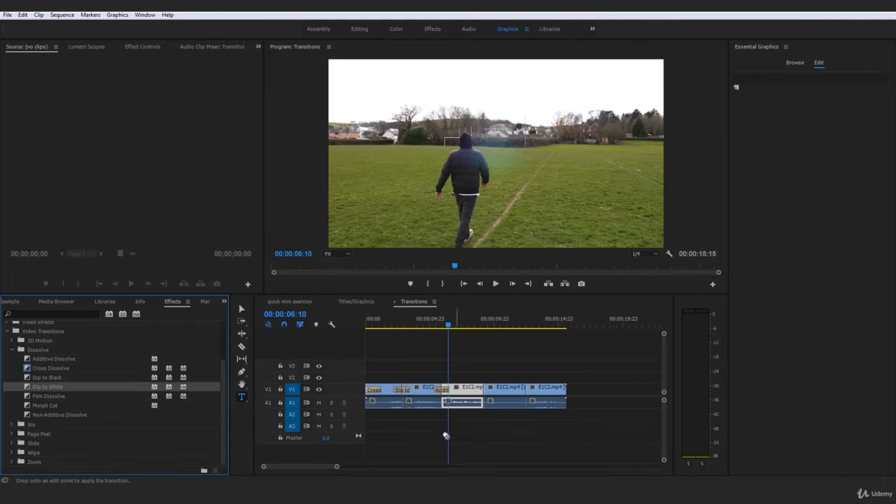
pyautogui.click(469, 332)
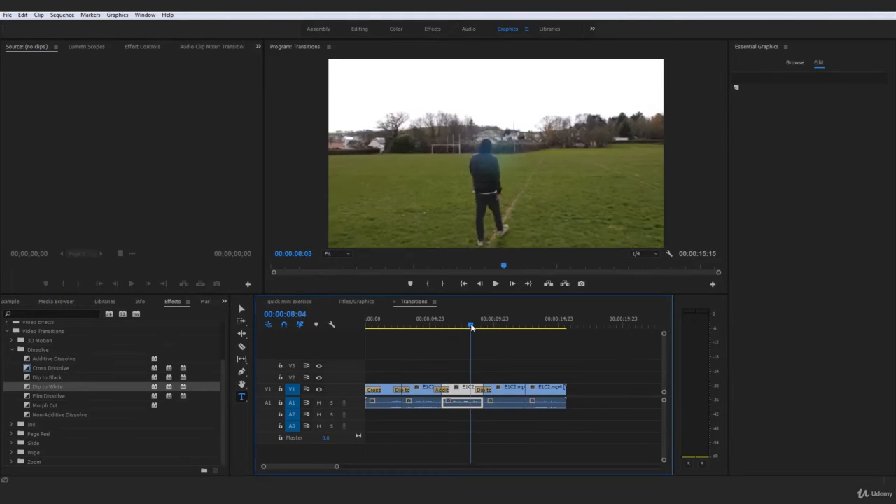
pyautogui.moveTo(471, 327); pyautogui.dragTo(518, 338)
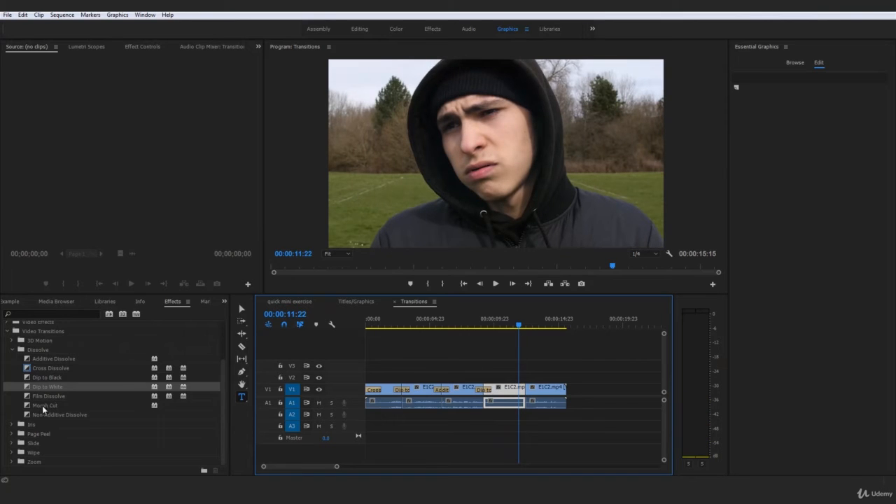
# Step: Apply an Additive Dissolve to the cut between the fourth and fifth clips and a Cross Dissolve to the end of the last clip
pyautogui.moveTo(58, 357); pyautogui.dragTo(530, 391)
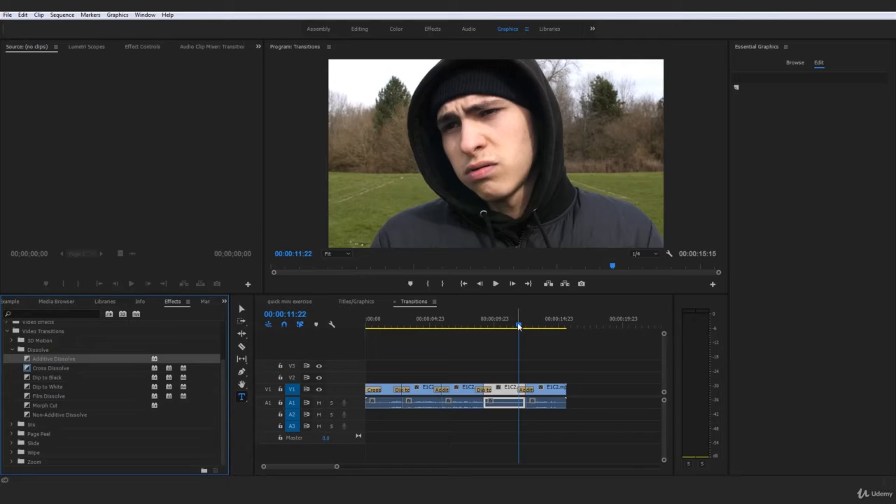
pyautogui.moveTo(519, 326); pyautogui.dragTo(545, 335)
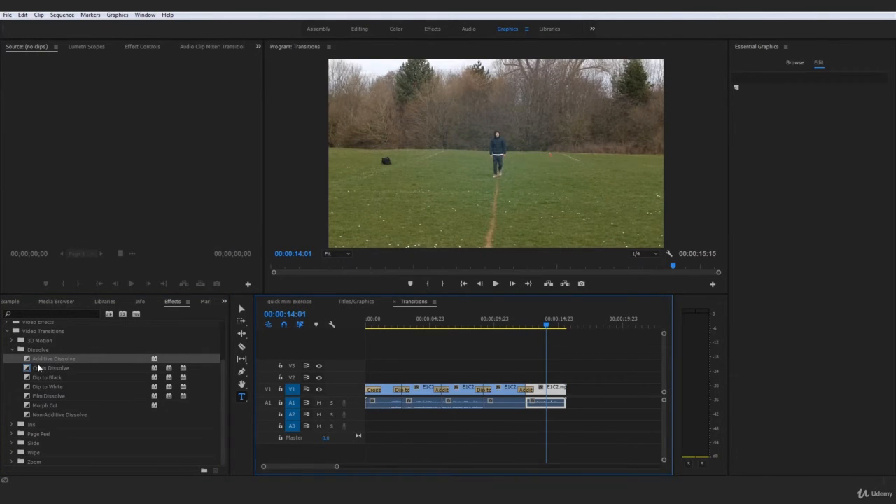
pyautogui.click(63, 369)
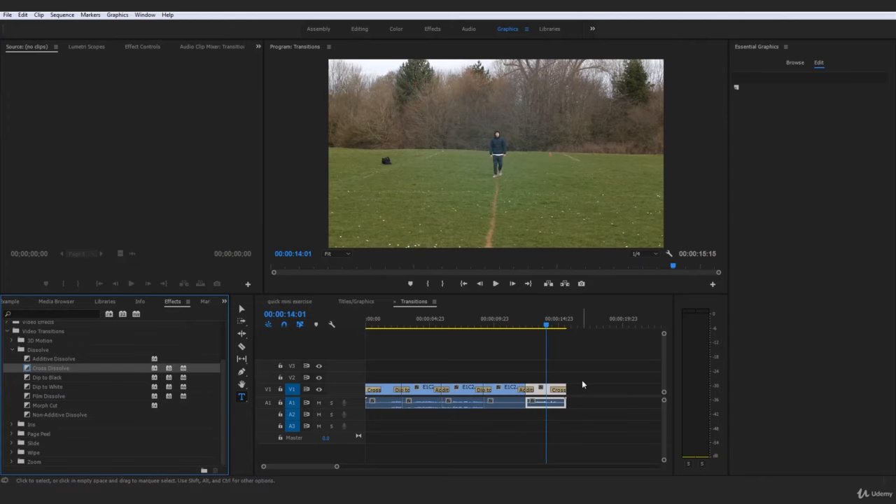
# Step: Return to the start of the sequence and render it from In to Out
pyautogui.moveTo(547, 324); pyautogui.dragTo(356, 323)
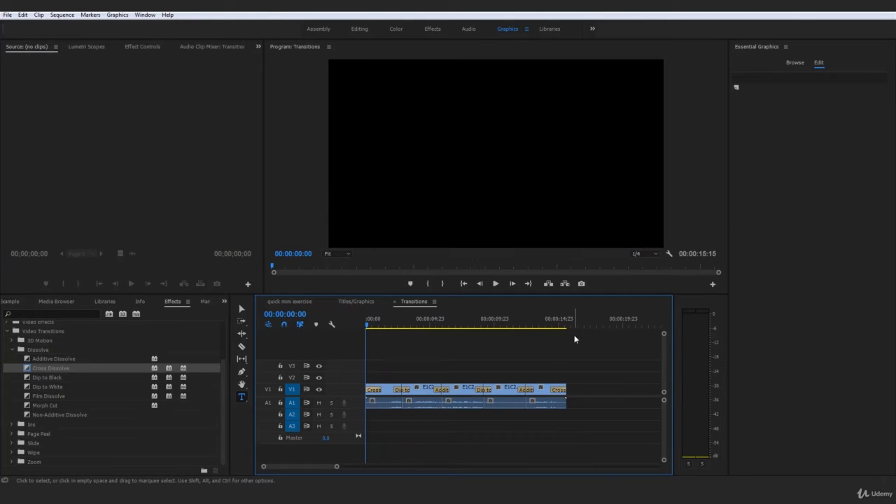
pyautogui.click(60, 16)
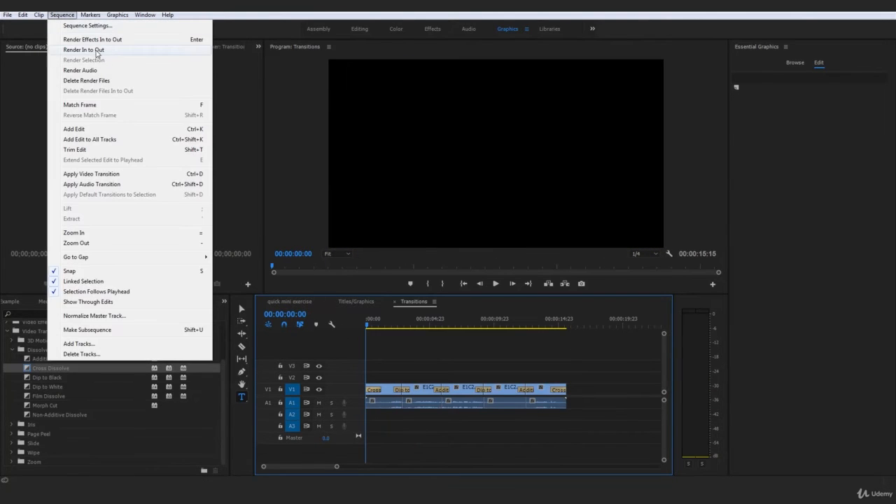
pyautogui.click(97, 51)
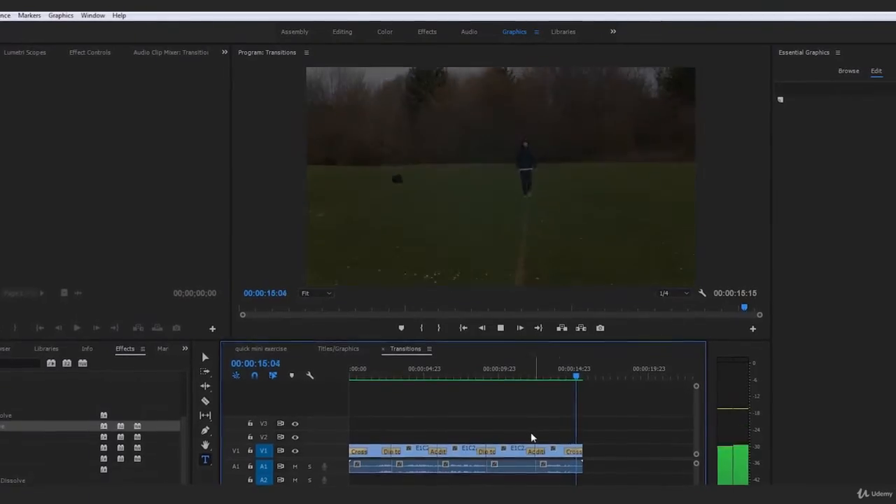
# Step: Play the rendered sequence from the start to review all the transitions, with the timeline zoomed out
pyautogui.press('Home')
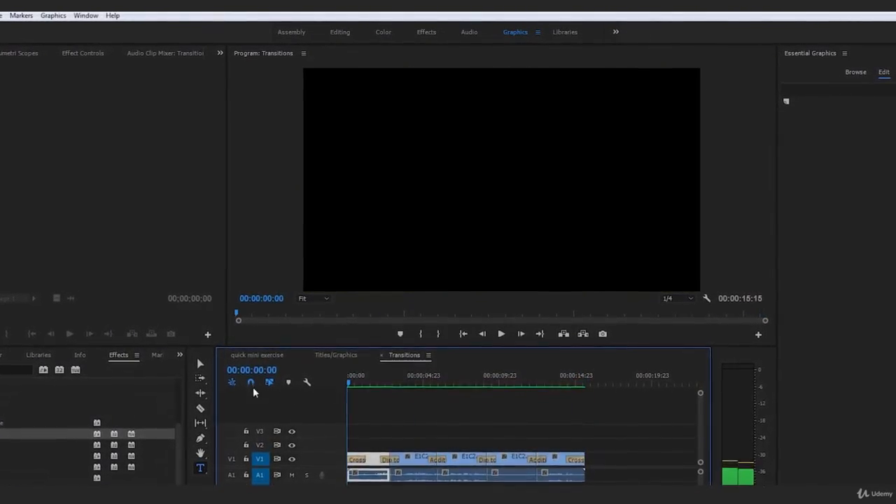
pyautogui.press('space')
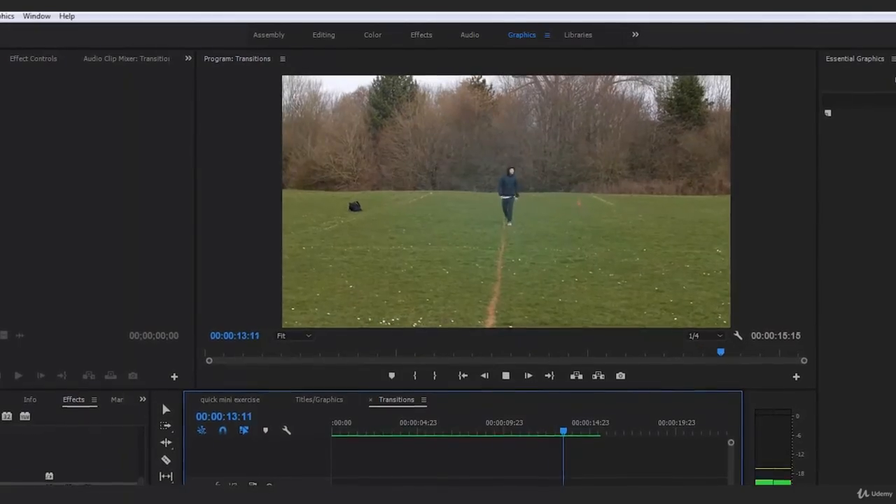
pyautogui.press('-')
pyautogui.moveTo(476, 431); pyautogui.dragTo(245, 438)
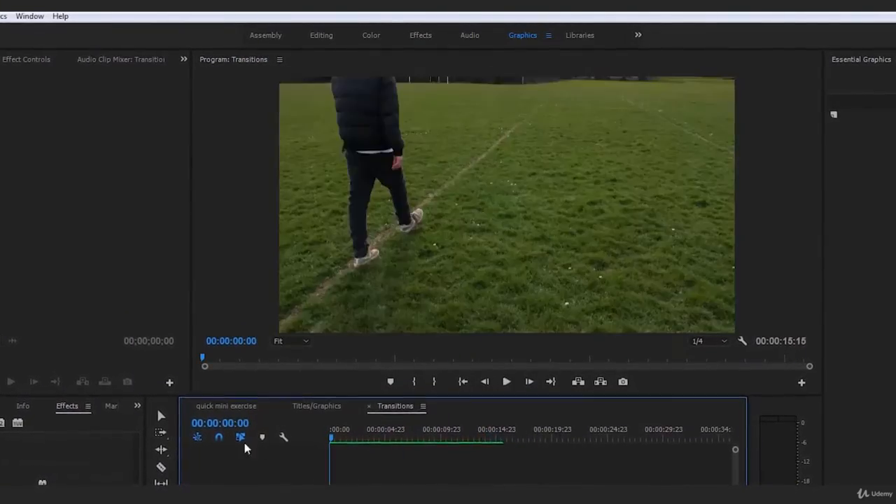
pyautogui.press('space')
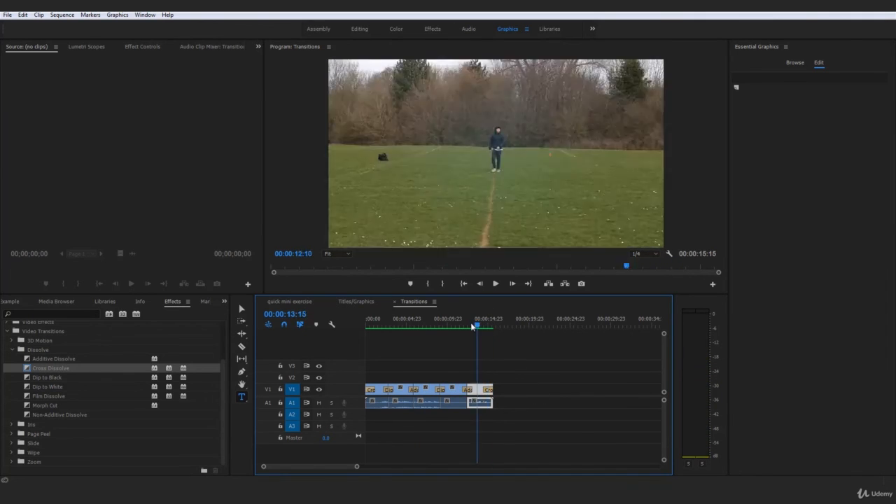
pyautogui.press('Return')
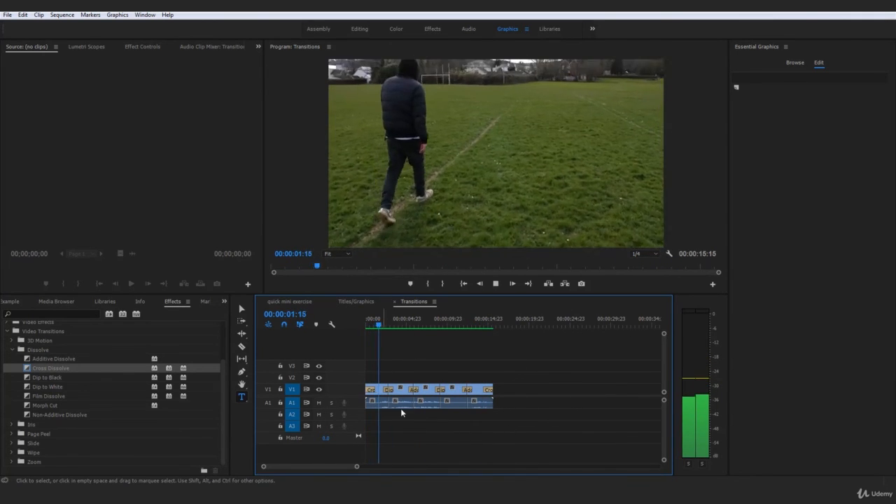